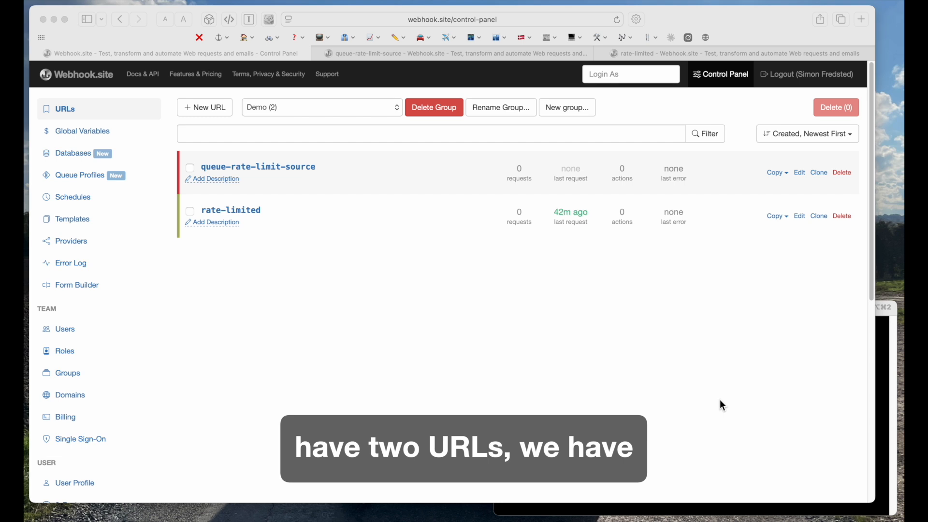
Step: Start a new queue profile and name it with the owner's first name followed by "Queue Profile"
left_click(401, 183)
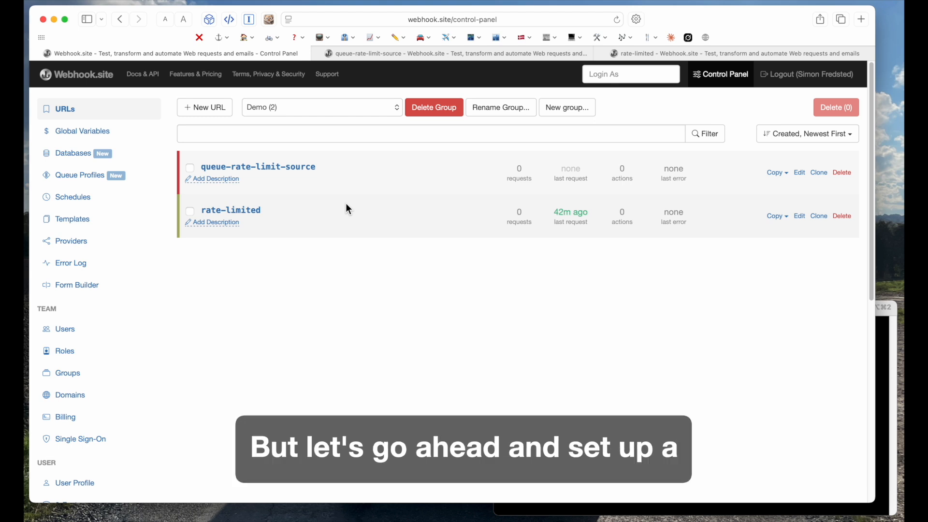
left_click(130, 177)
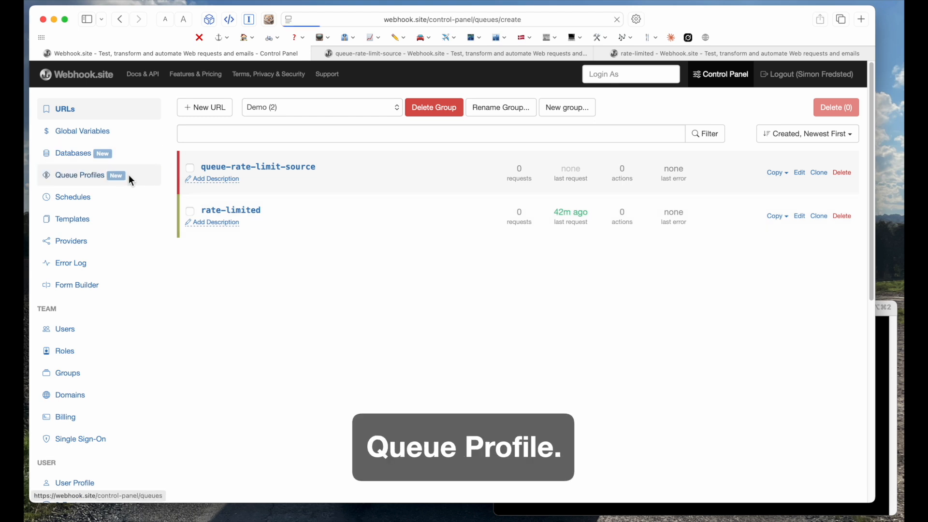
left_click(209, 196)
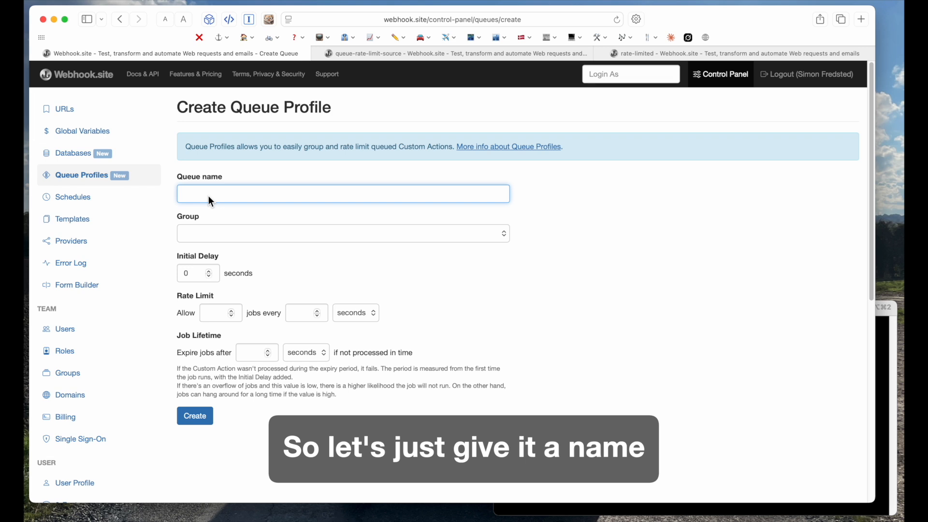
type("Simons Queue Profile")
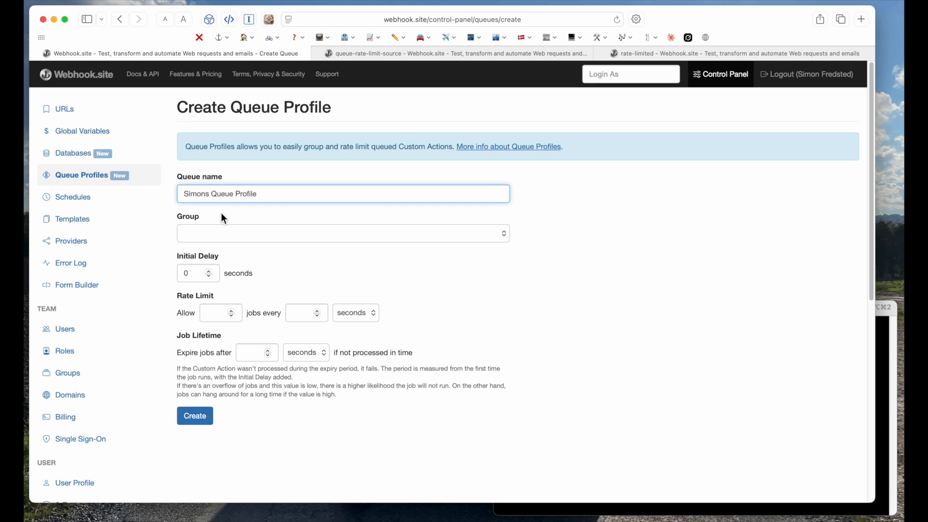
Step: Limit the queue profile to 5 jobs every 10 seconds with jobs expiring after 30 seconds, and create it
left_click(361, 257)
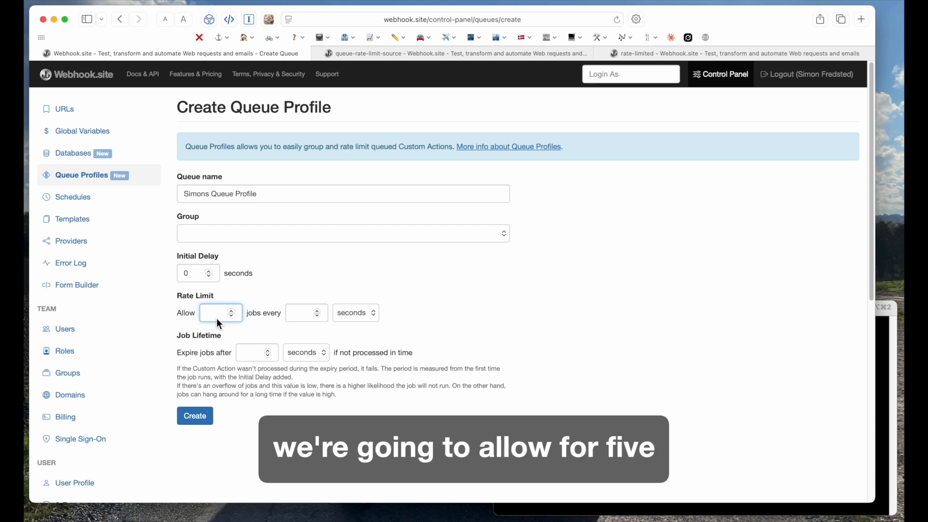
type("5")
left_click(296, 314)
type("10")
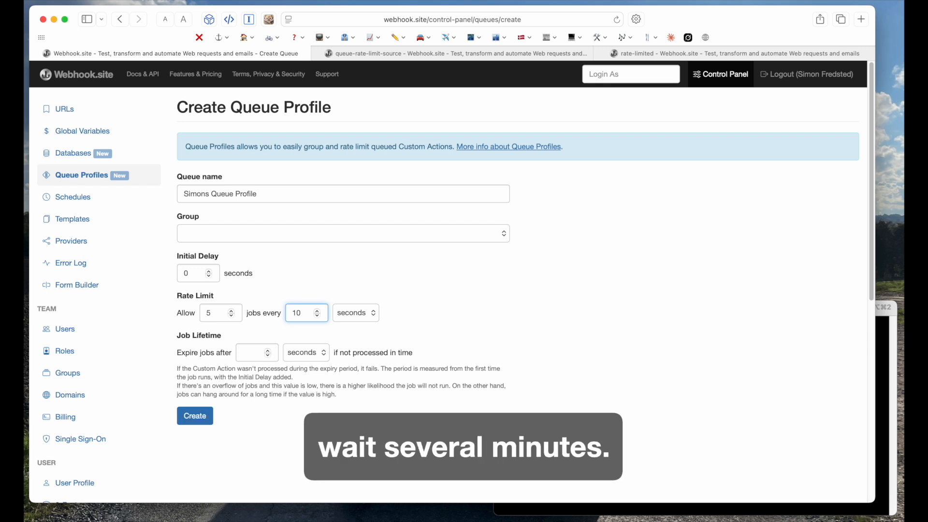
left_click(253, 354)
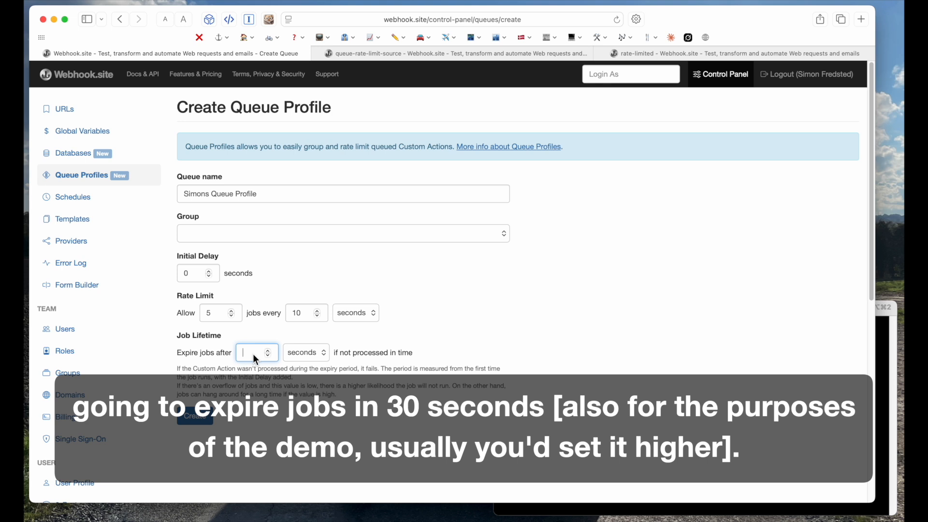
type("30")
left_click(203, 421)
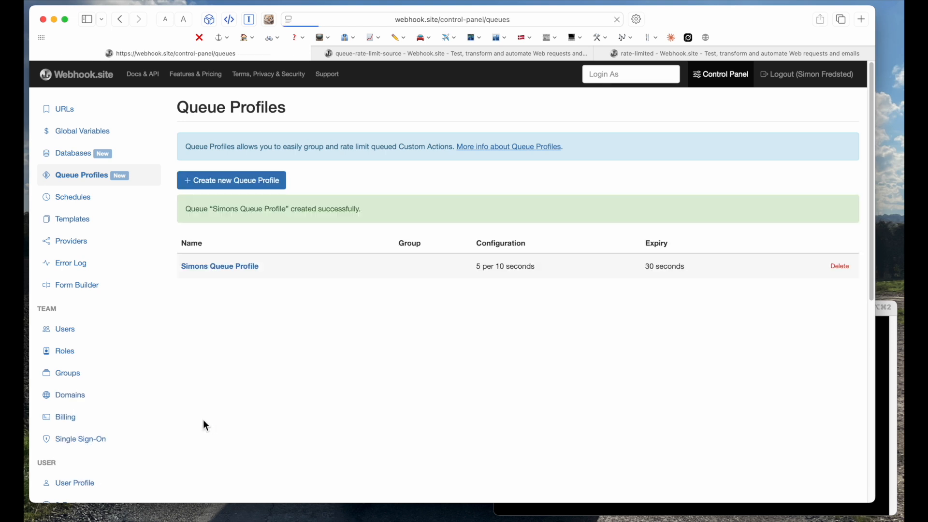
Step: Open the queue-rate-limit-source URL and start a new HTTP Request custom action for it
left_click(99, 110)
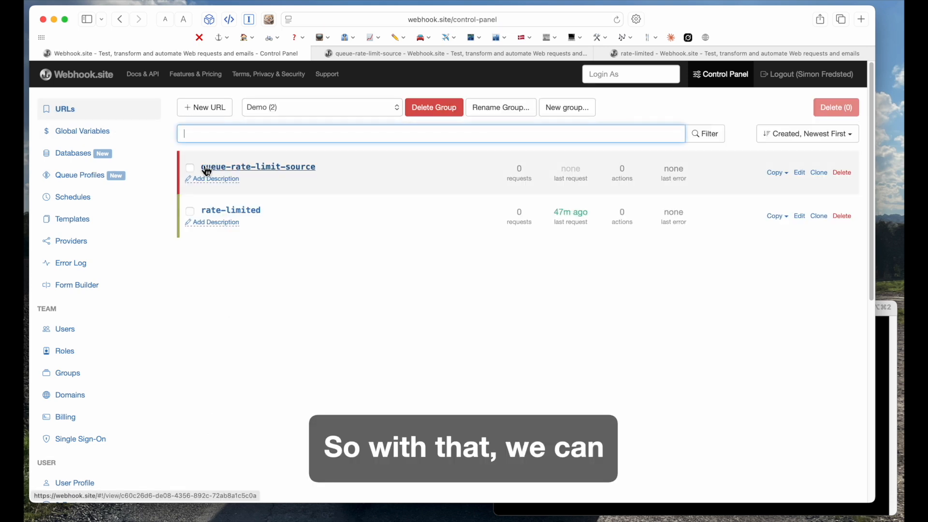
left_click(255, 169)
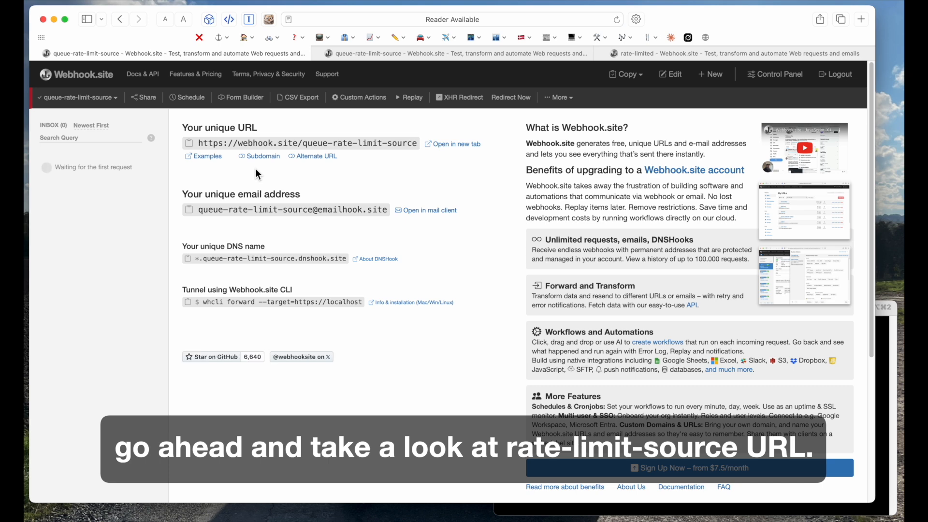
left_click(367, 102)
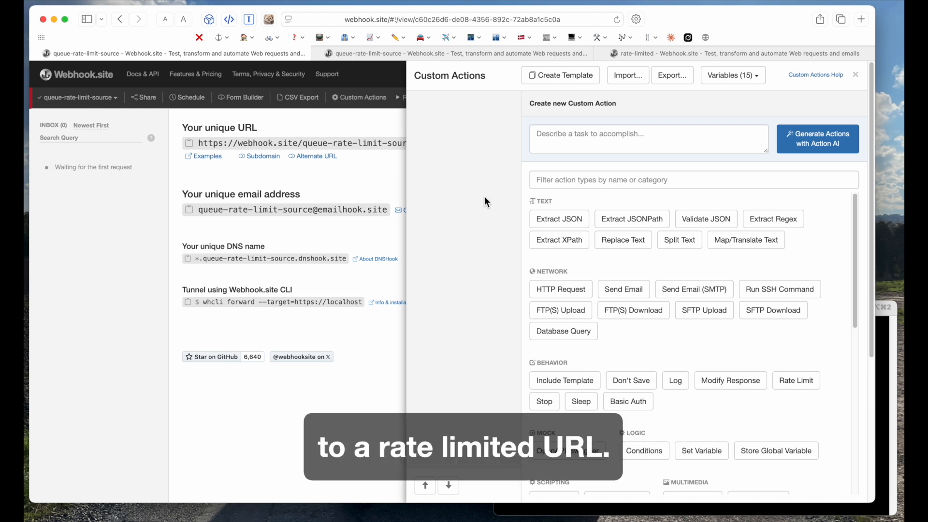
left_click(554, 290)
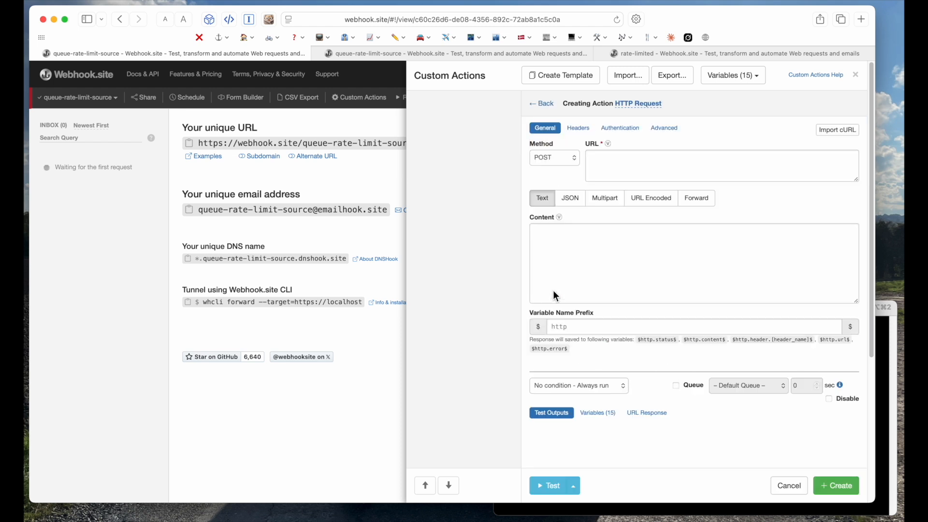
left_click(655, 53)
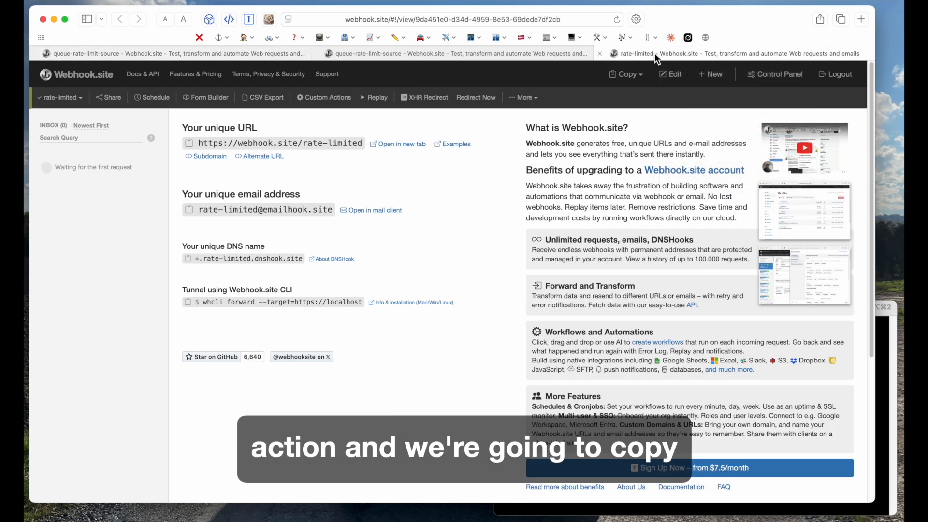
left_click(634, 77)
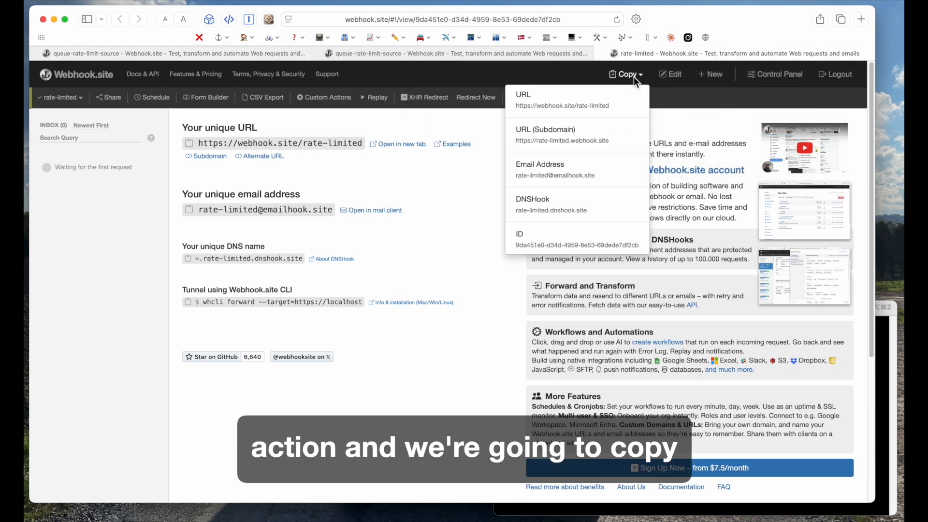
left_click(616, 98)
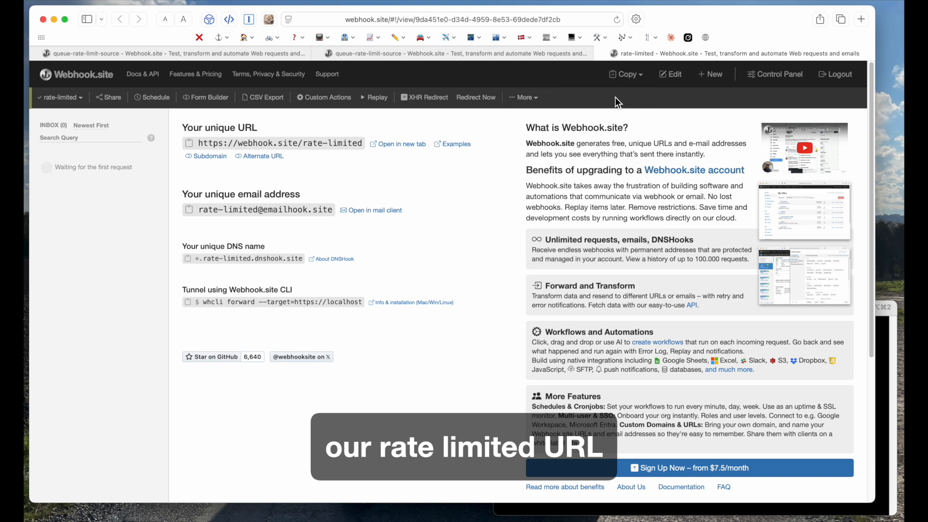
left_click(230, 53)
left_click(636, 167)
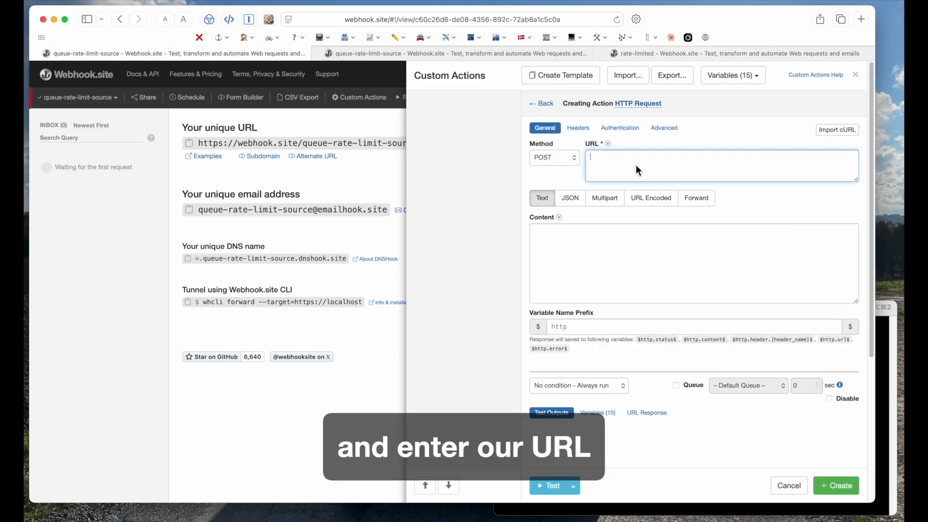
key("super+v")
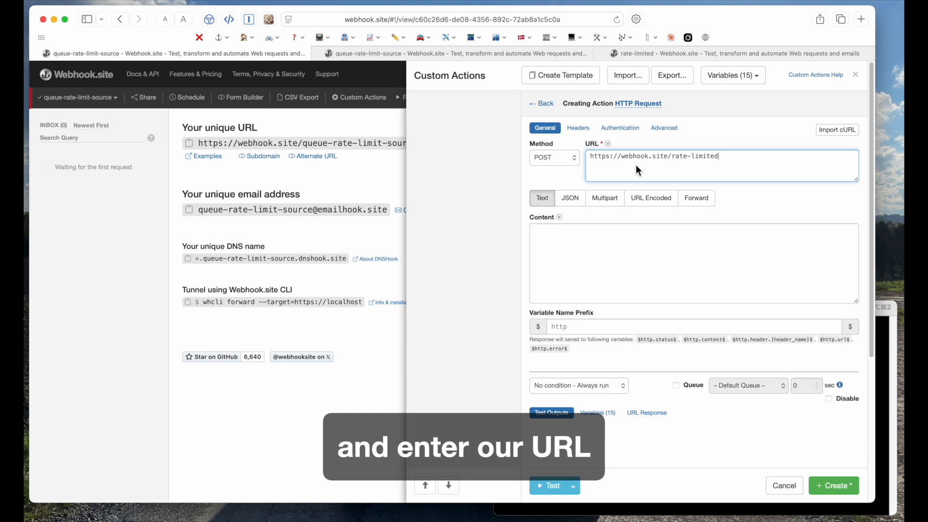
left_click(611, 286)
key("super+v")
Step: Enable queueing for the HTTP Request action with the custom queue profile instead of the default queue, and create the action
left_click(694, 384)
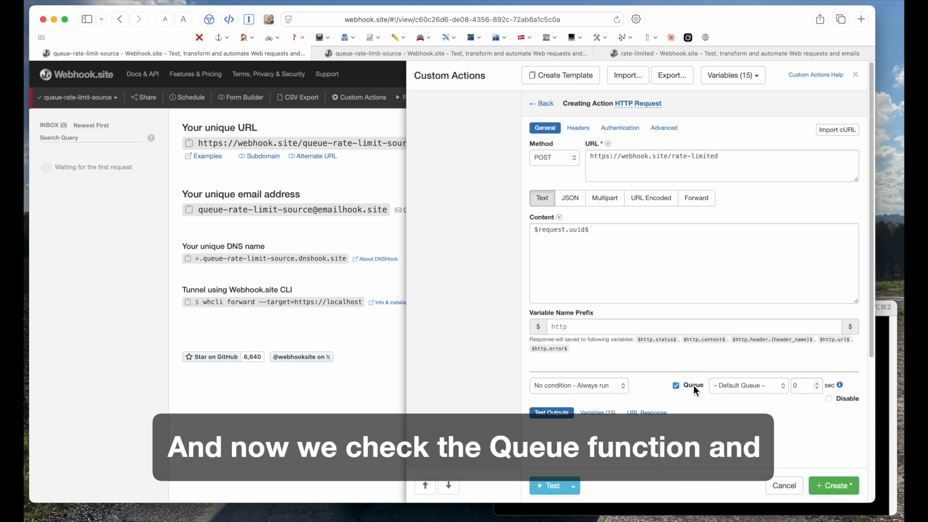
left_click(728, 385)
left_click(728, 396)
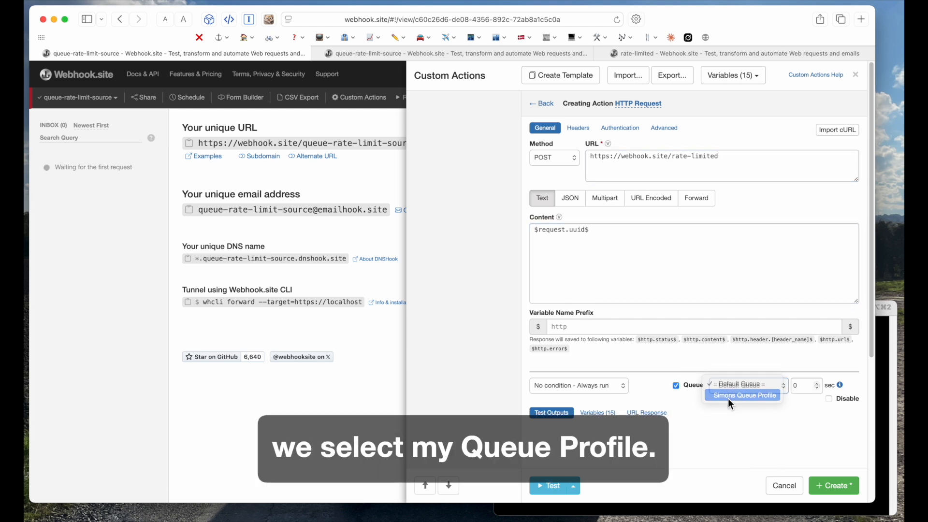
left_click(794, 431)
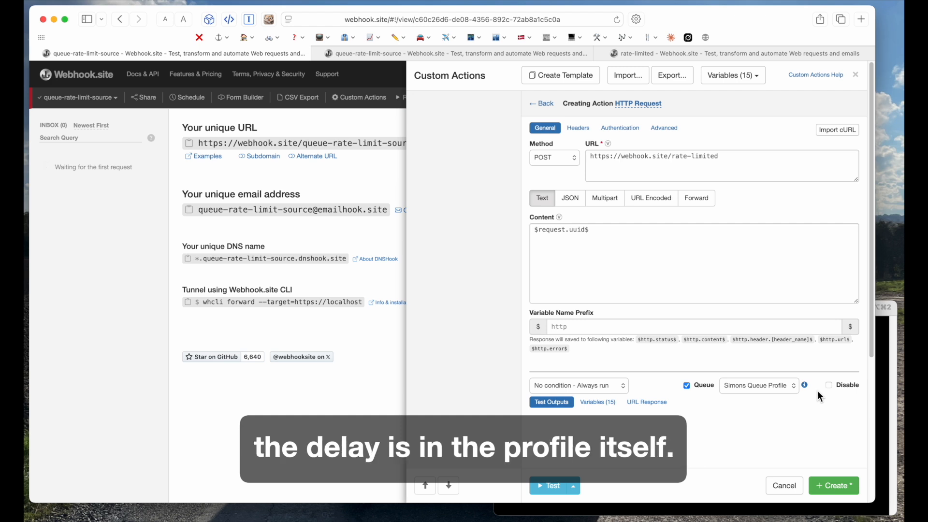
left_click(828, 485)
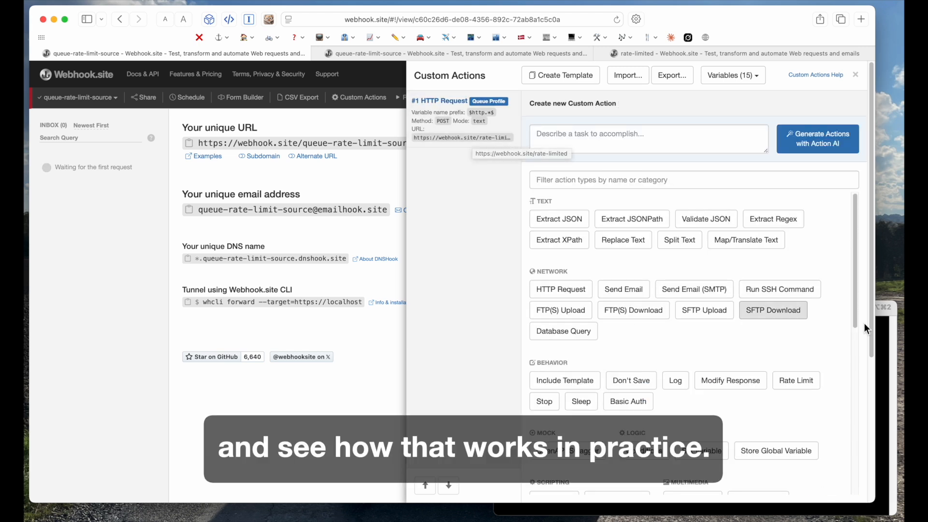
left_click(887, 331)
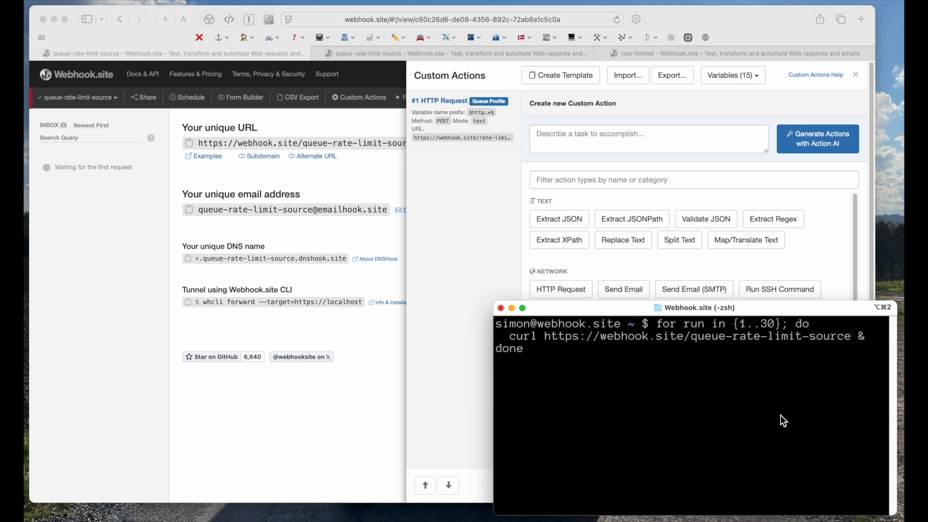
key("Return")
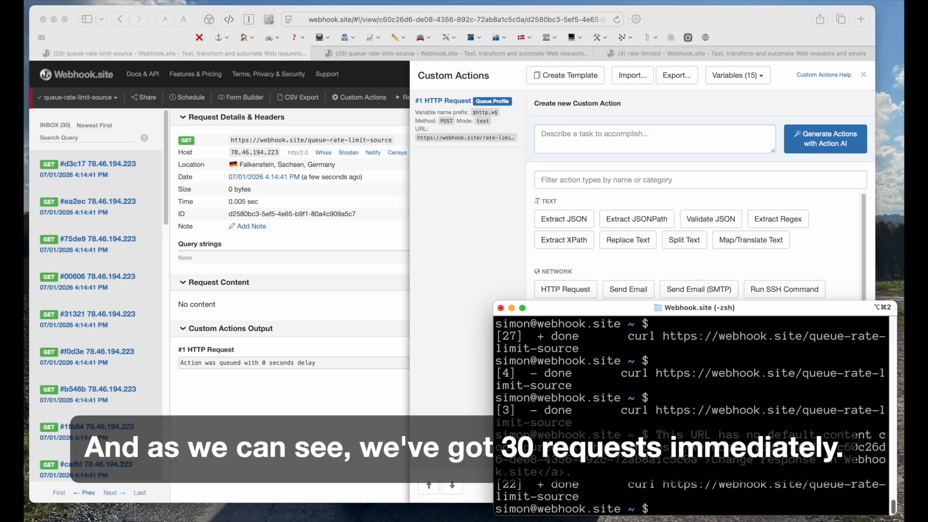
Step: Switch back to the browser and compare the requests received by rate-limited and queue-rate-limit-source, checking their arrival times and action output
left_click(552, 117)
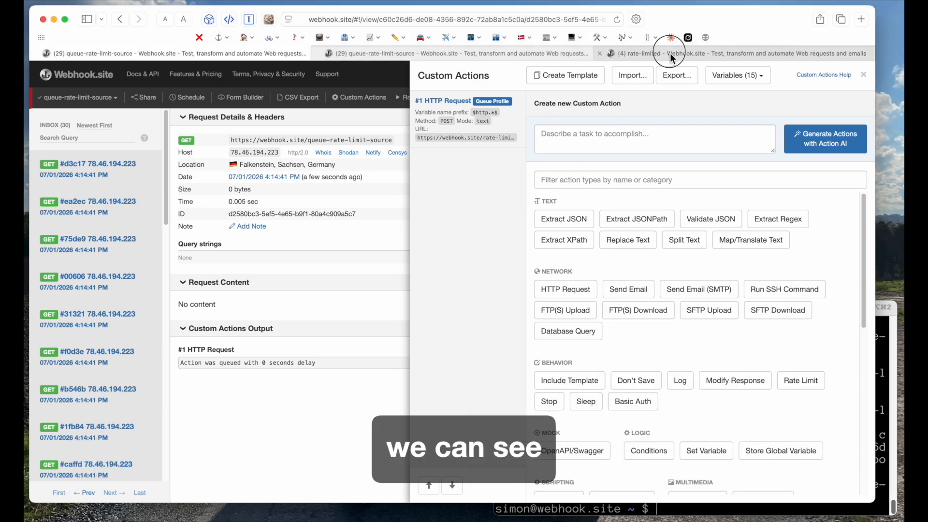
left_click(670, 53)
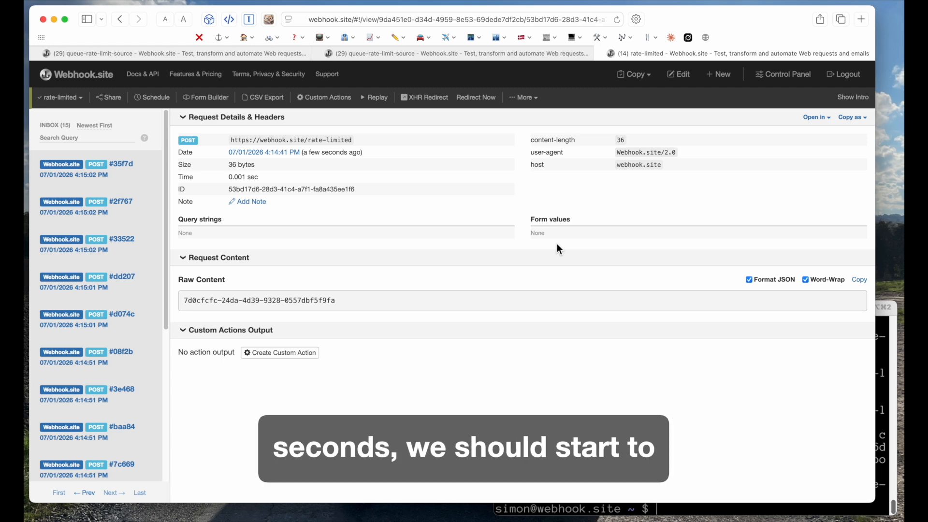
left_click(194, 56)
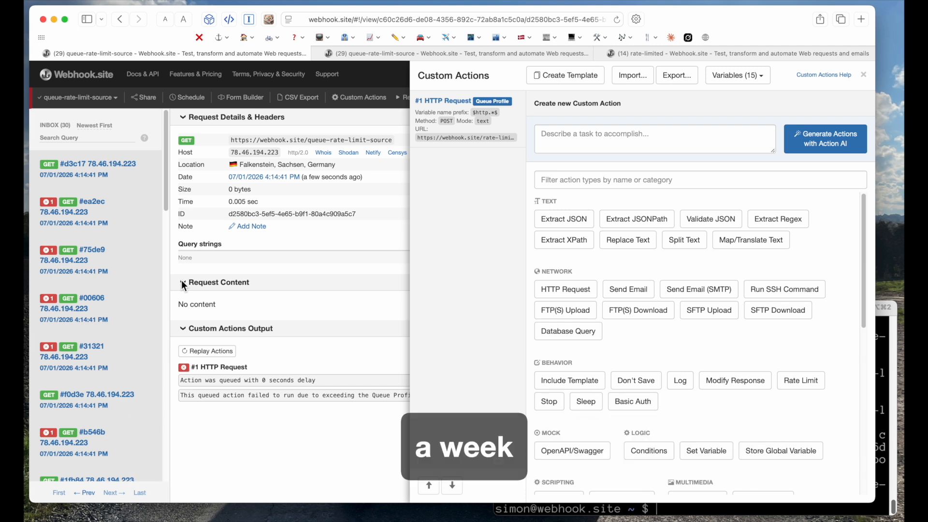
left_click(683, 58)
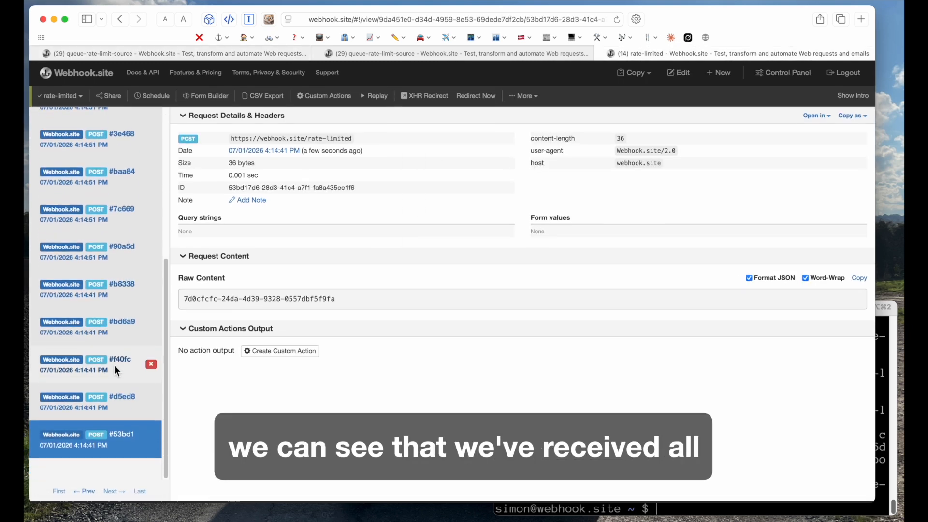
scroll(114, 365, "up", 6)
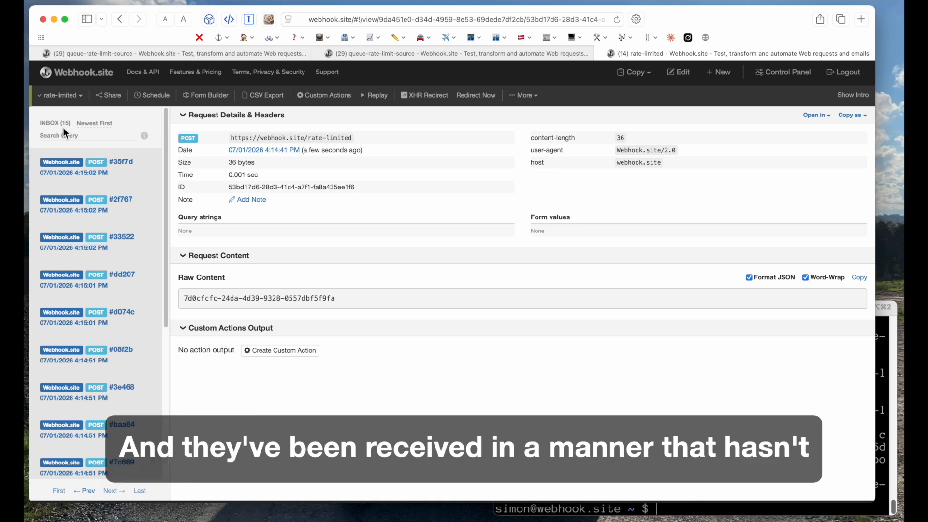
scroll(104, 294, "down", 5)
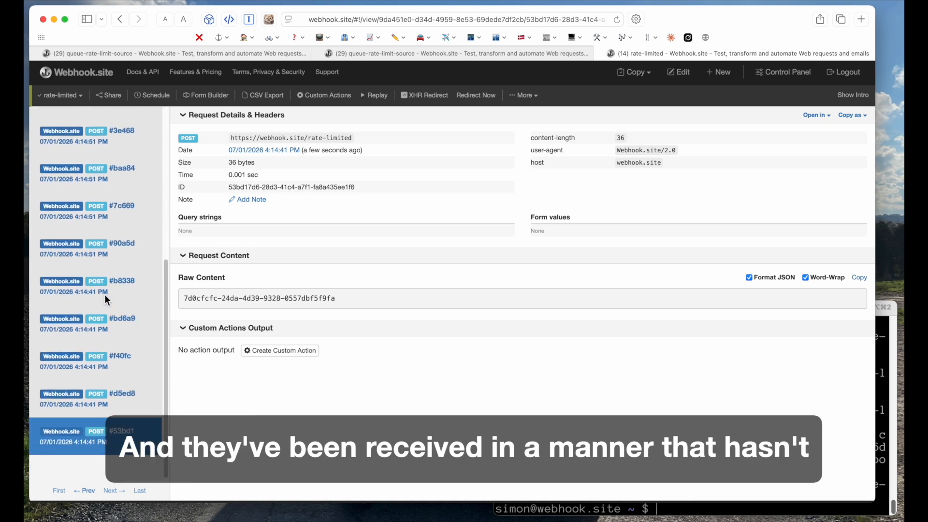
scroll(105, 295, "up", 5)
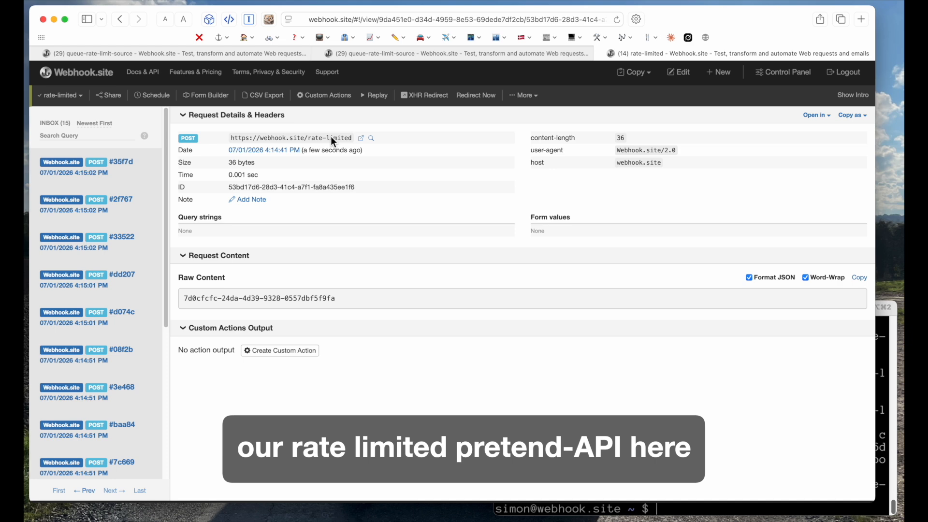
Step: Preview a replay of queue-rate-limit-source's custom actions filtered by the Has Error preset, and leave it without replaying
left_click(256, 53)
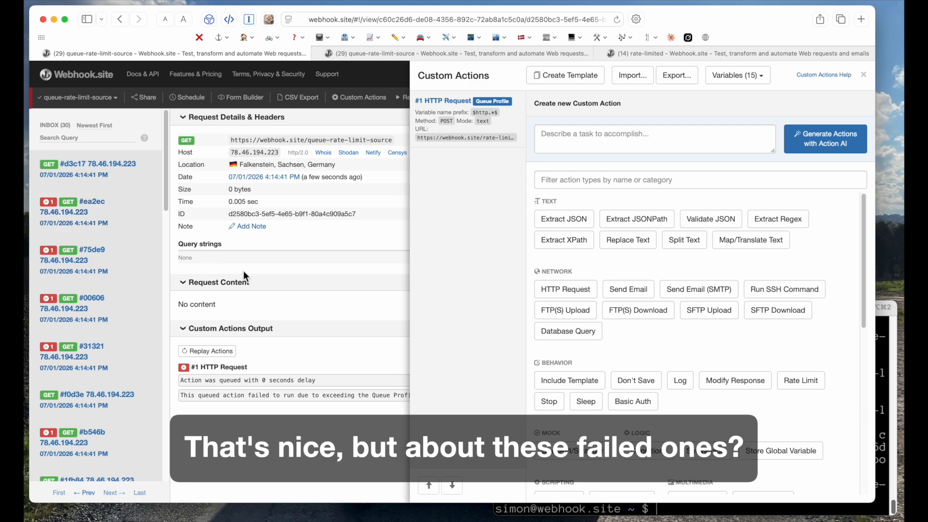
left_click(863, 75)
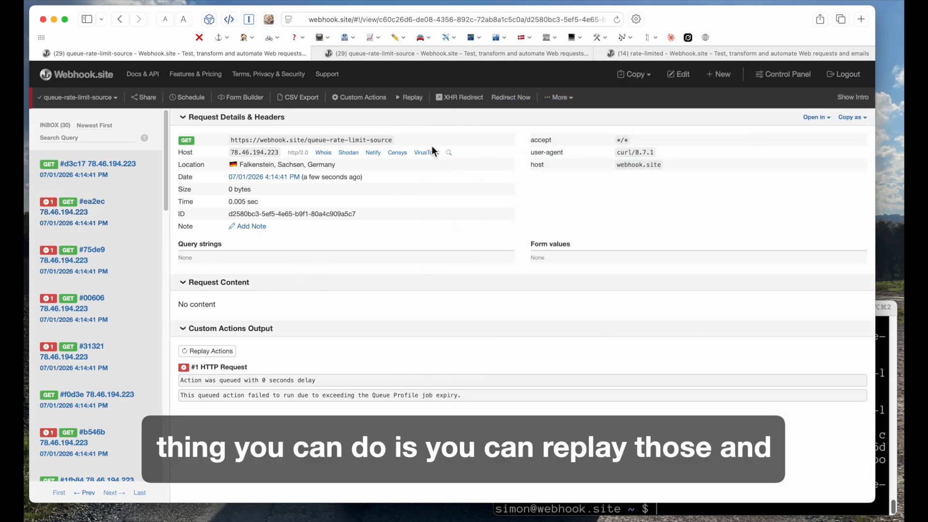
left_click(413, 99)
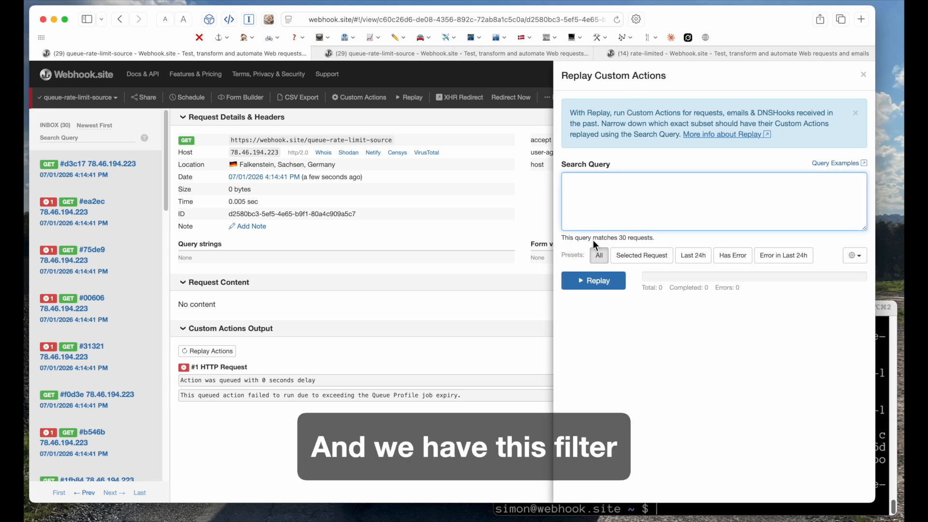
left_click(730, 257)
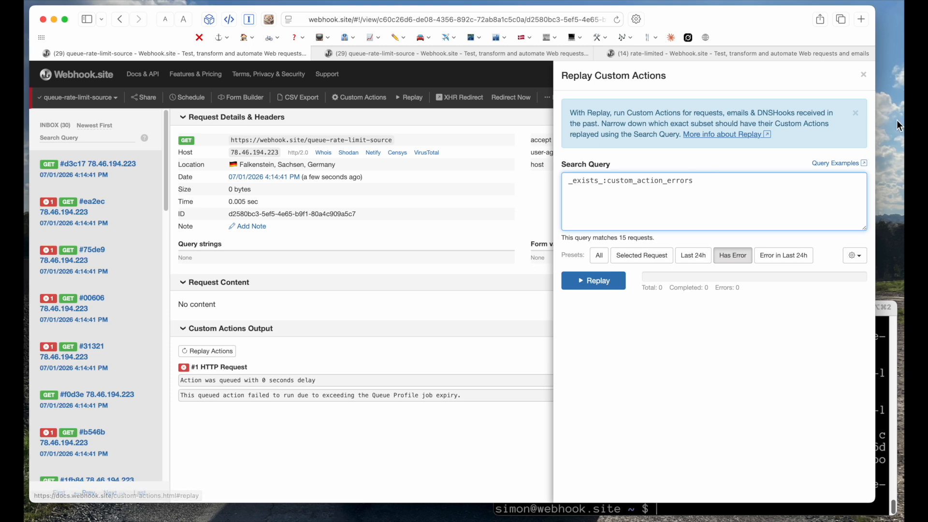
left_click(864, 75)
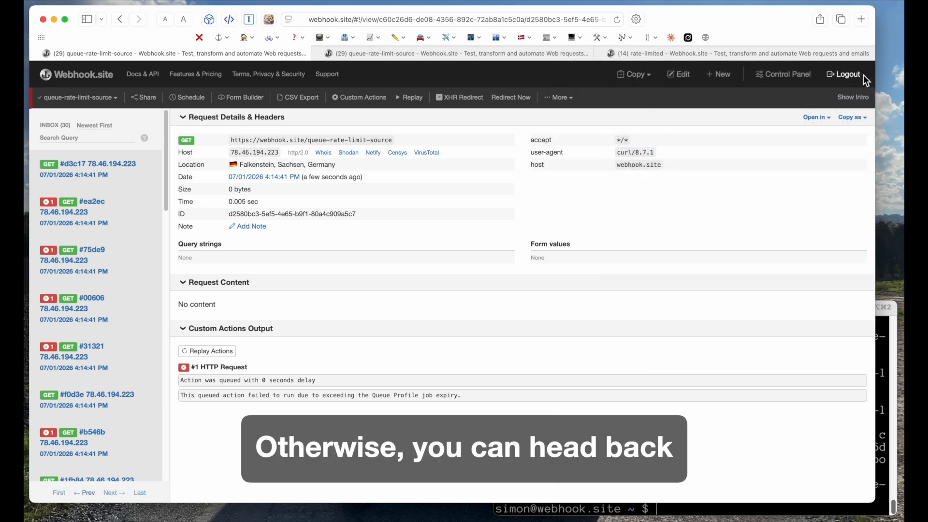
Step: Review the failed queued actions in the control panel's error log and open queue-rate-limit-source from the first entry
left_click(798, 79)
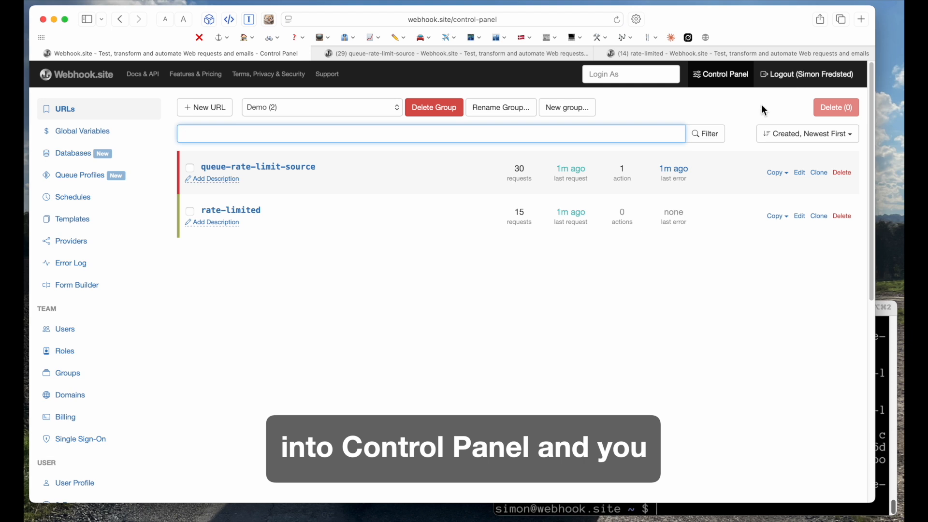
left_click(118, 262)
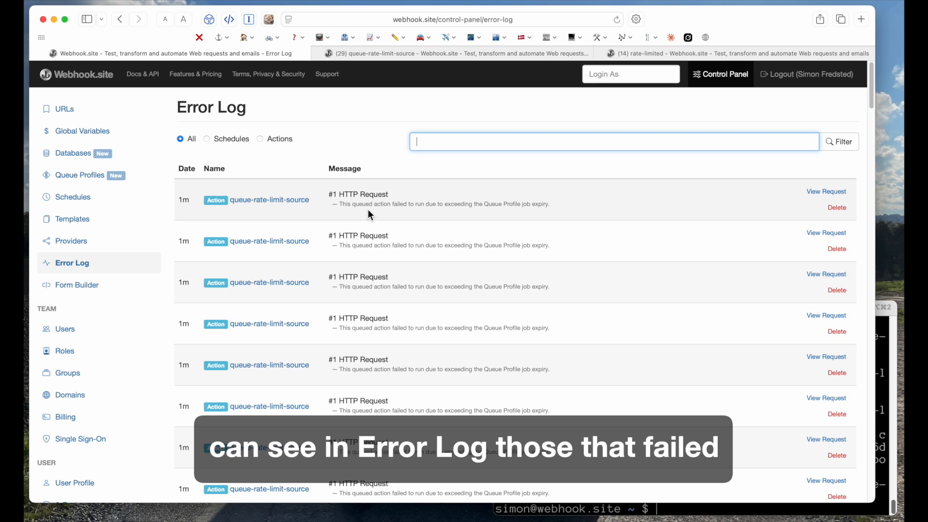
left_click(263, 199)
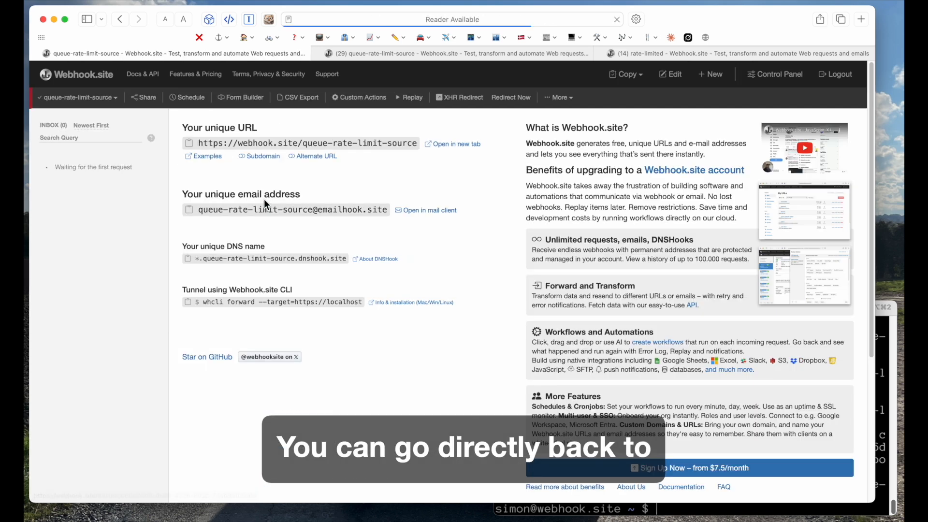